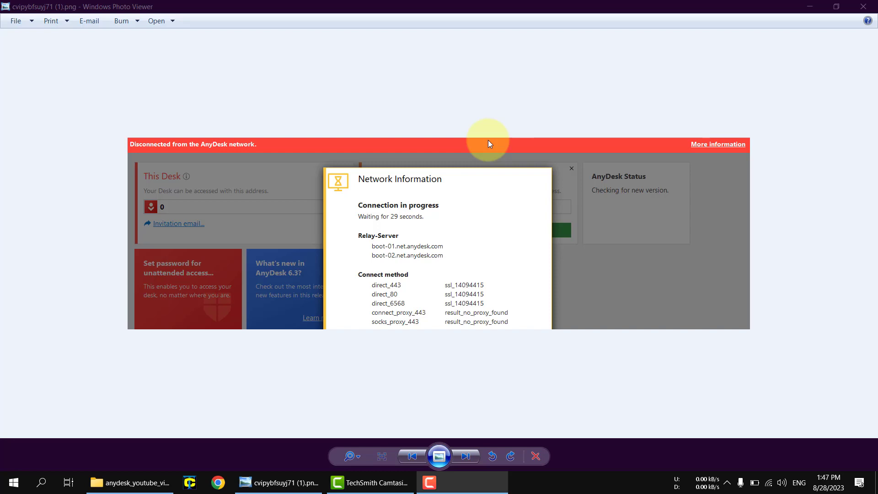
Advance Windows Photo Viewer to the AnyDesk-Not-Connected-to-Server.png screenshot
left_click(488, 141)
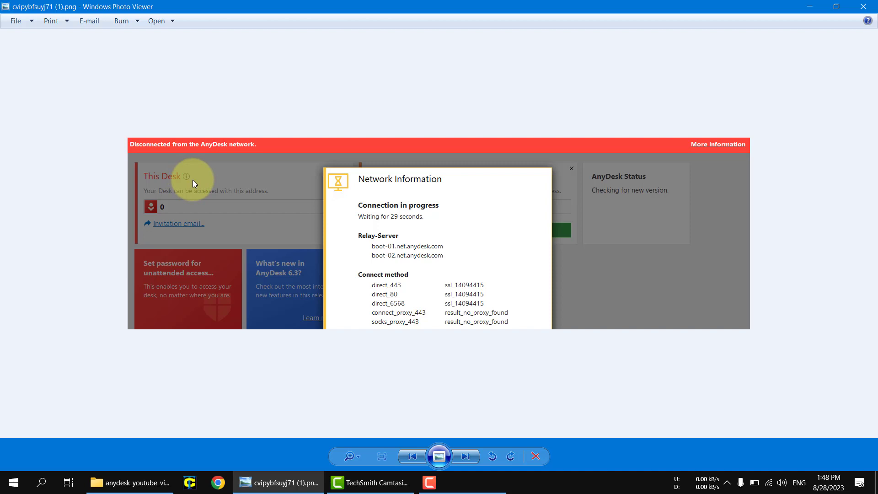
key("Right")
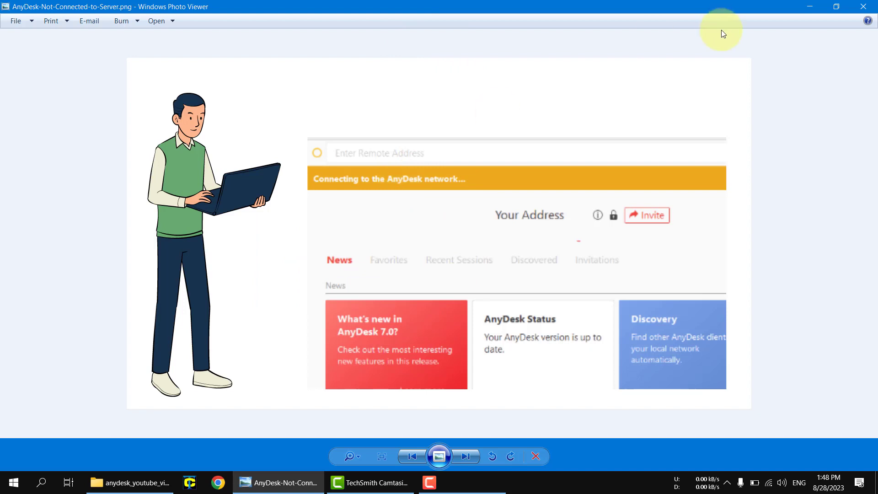
Close the photo viewer and search the Start menu for 'firewall'
left_click(854, 12)
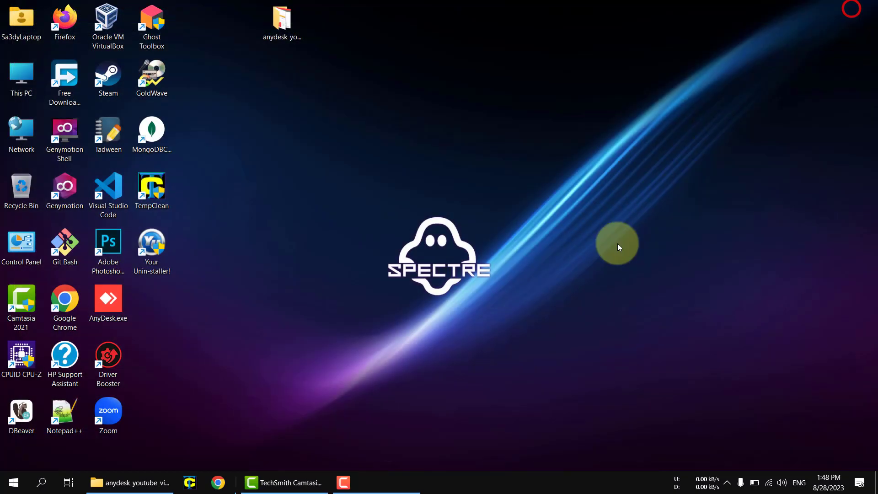
left_click(14, 484)
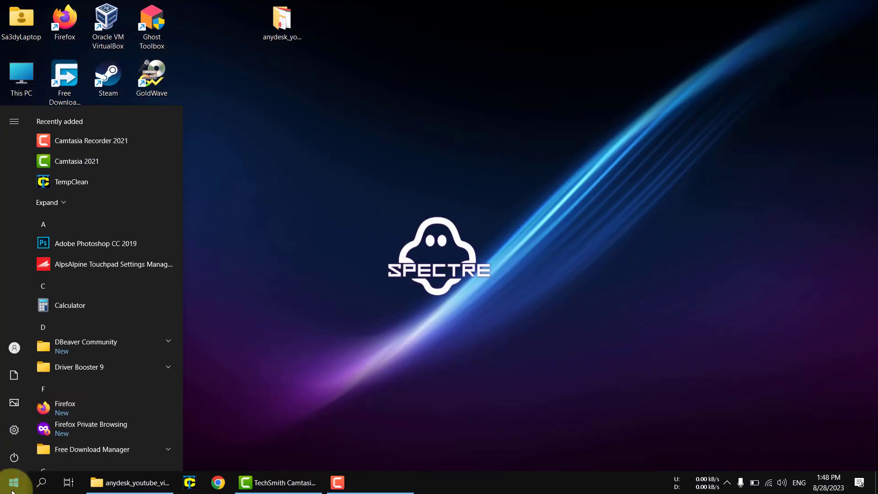
left_click(41, 483)
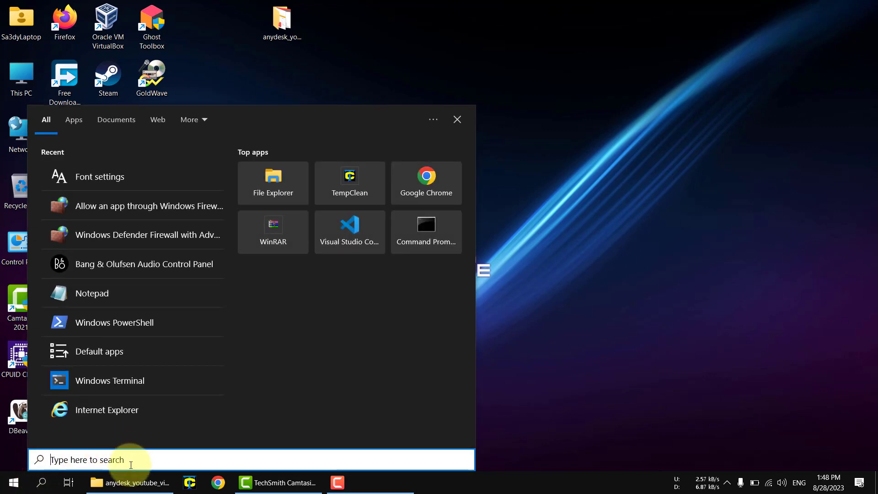
type("fire")
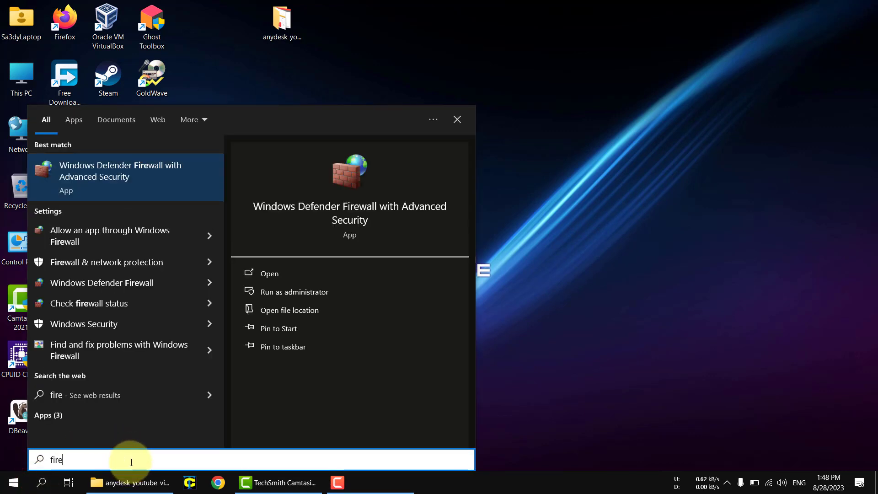
type("wall")
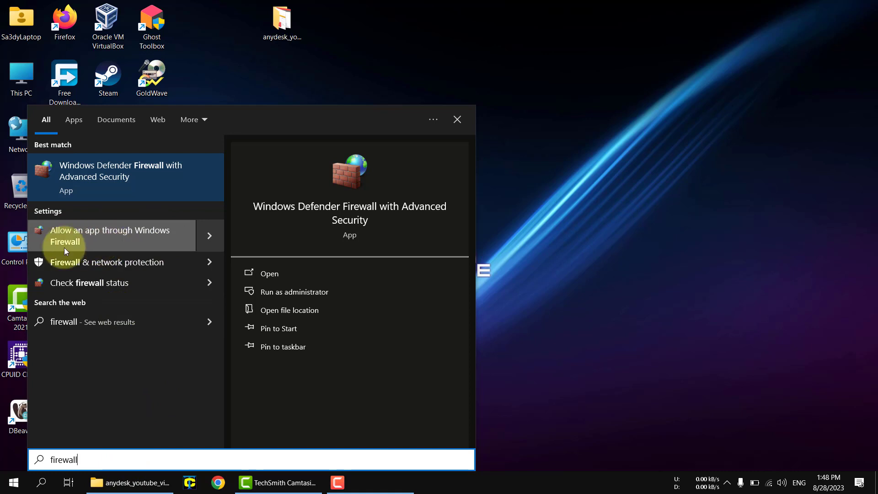
Open the allowed apps list and inspect the four AnyDesk entries' Private and Public permissions
left_click(129, 241)
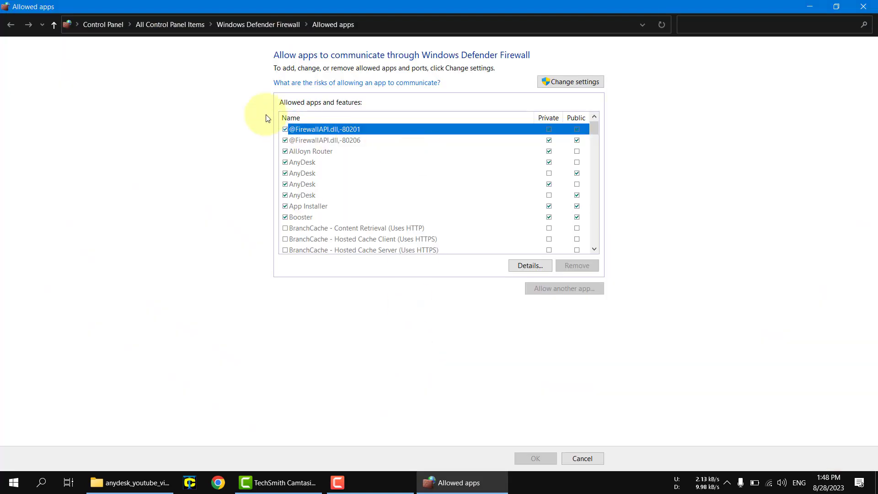
left_click(339, 176)
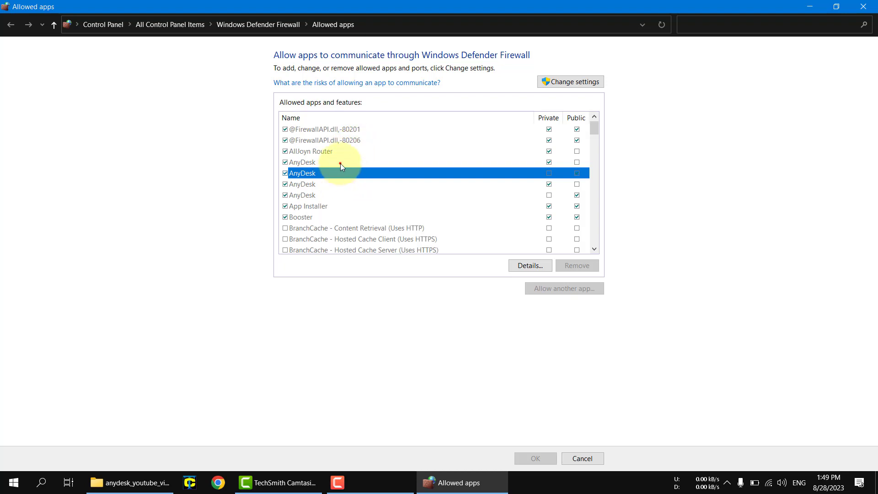
left_click(340, 163)
left_click(335, 196)
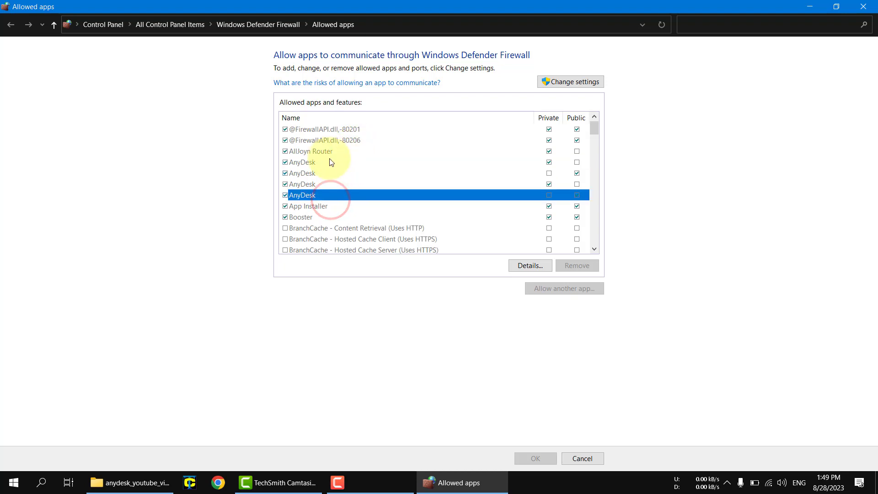
left_click(334, 161)
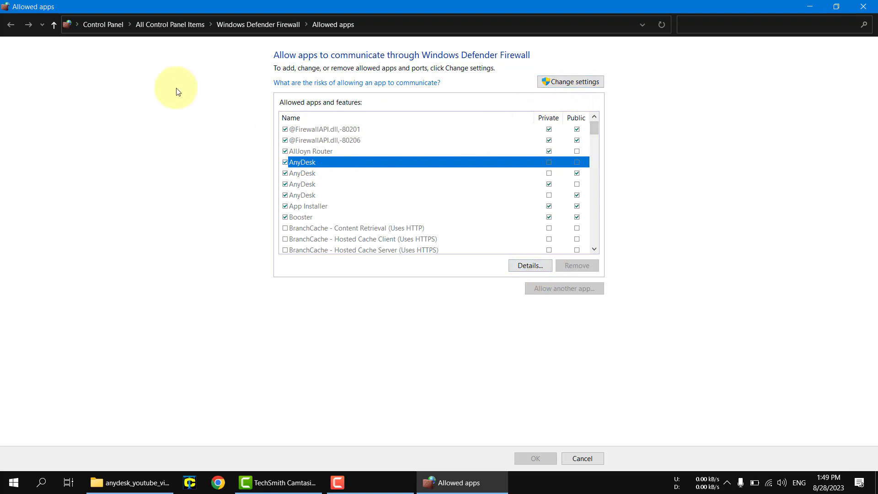
left_click(511, 172)
left_click(576, 162)
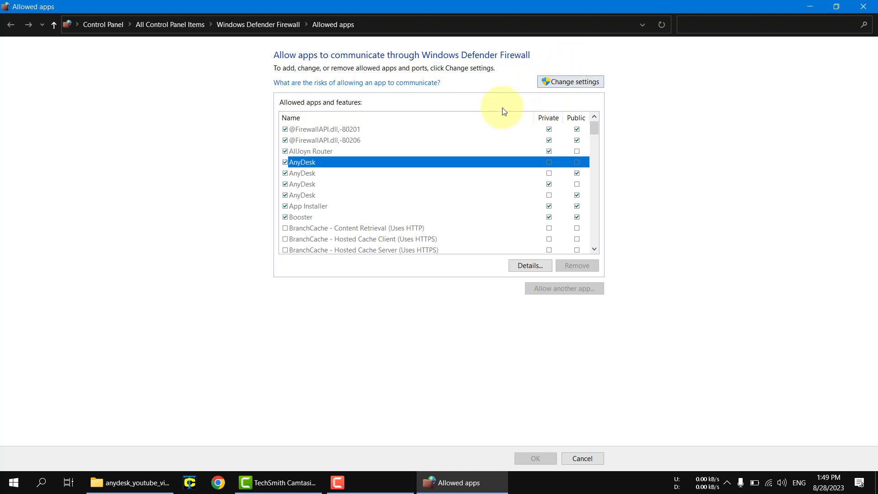
Unlock editing, then tick Public for AnyDesk entries 1 and 3 and Private for entries 2 and 4
left_click(552, 85)
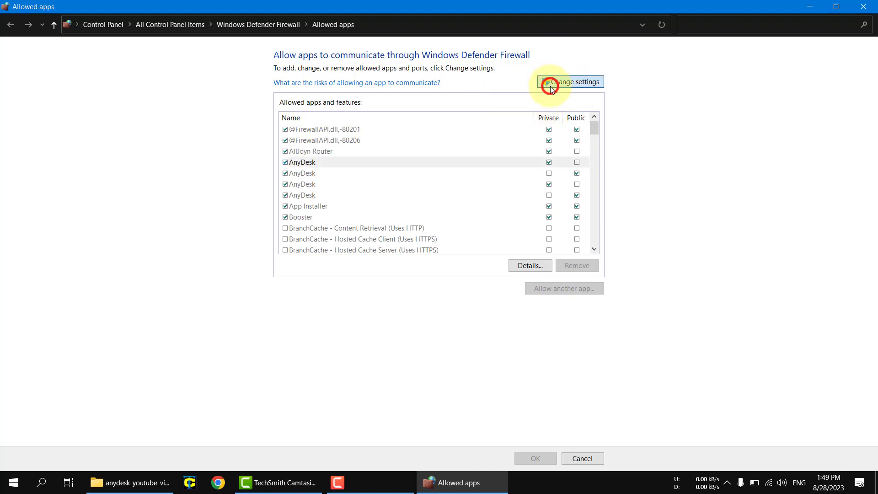
left_click(577, 162)
left_click(549, 173)
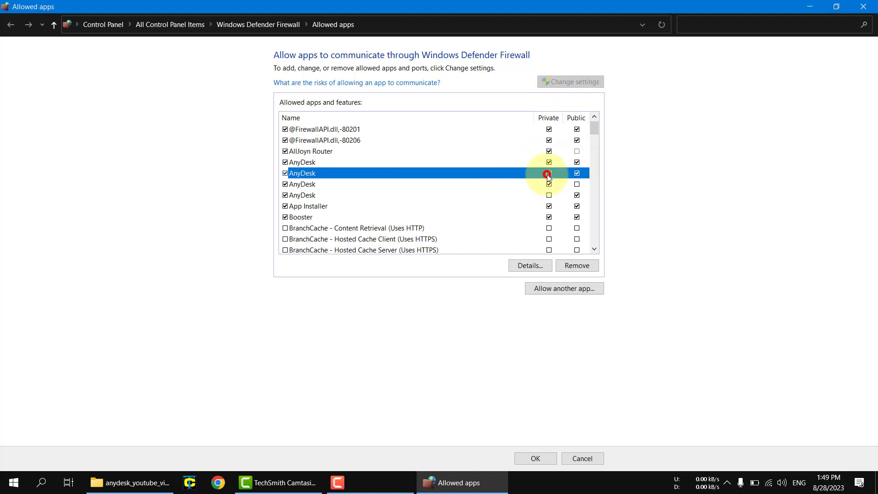
left_click(576, 185)
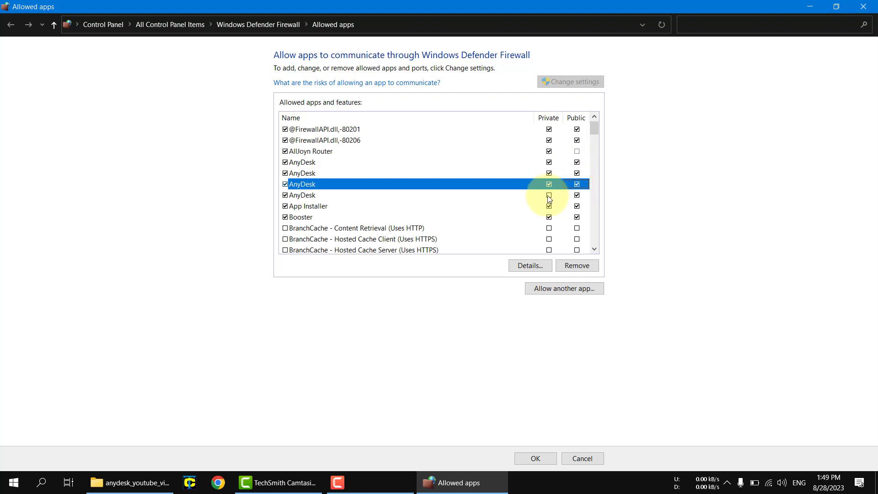
left_click(549, 195)
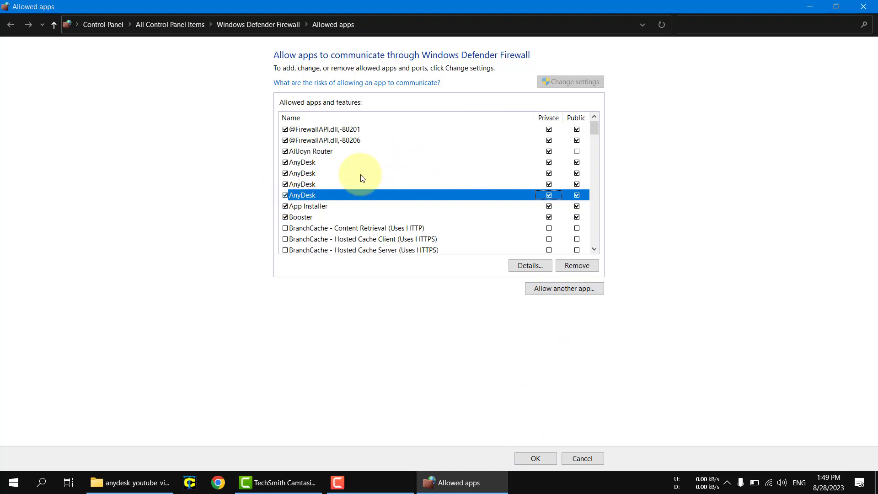
left_click(449, 344)
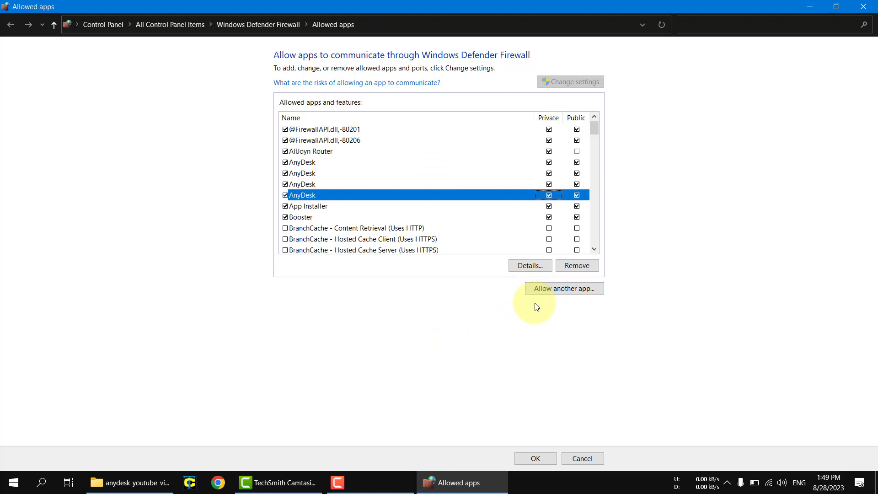
left_click(539, 289)
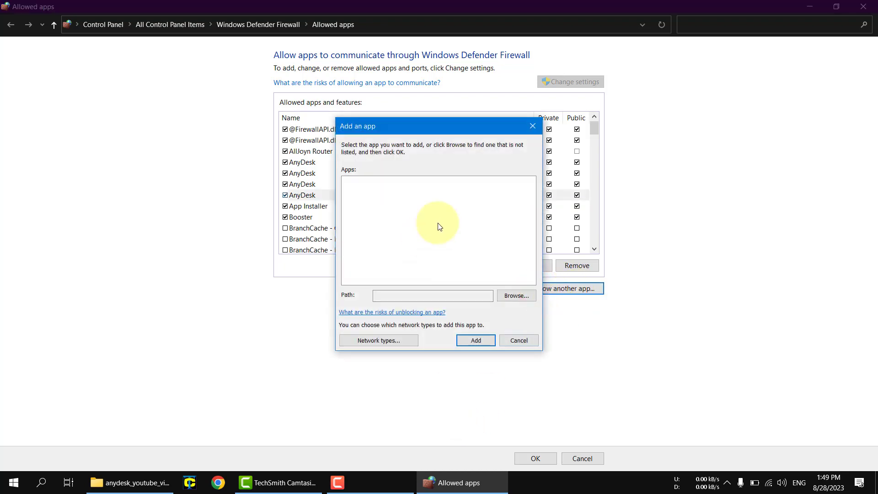
left_click(514, 296)
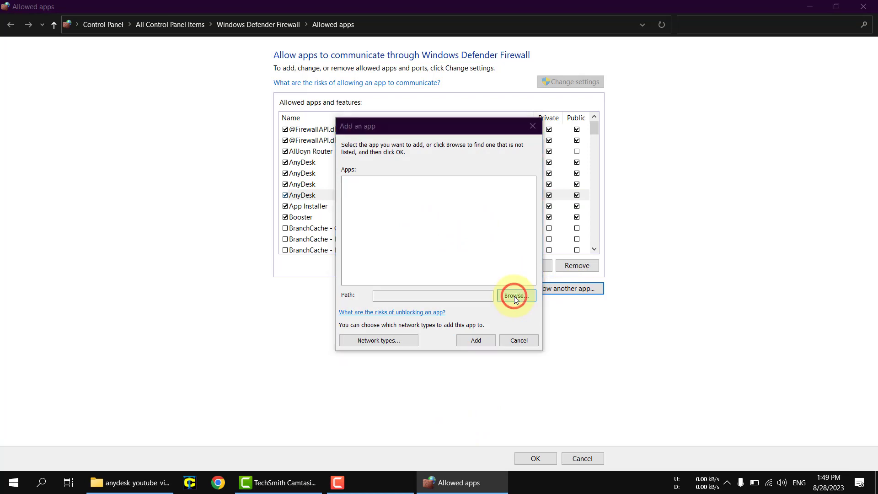
left_click(402, 224)
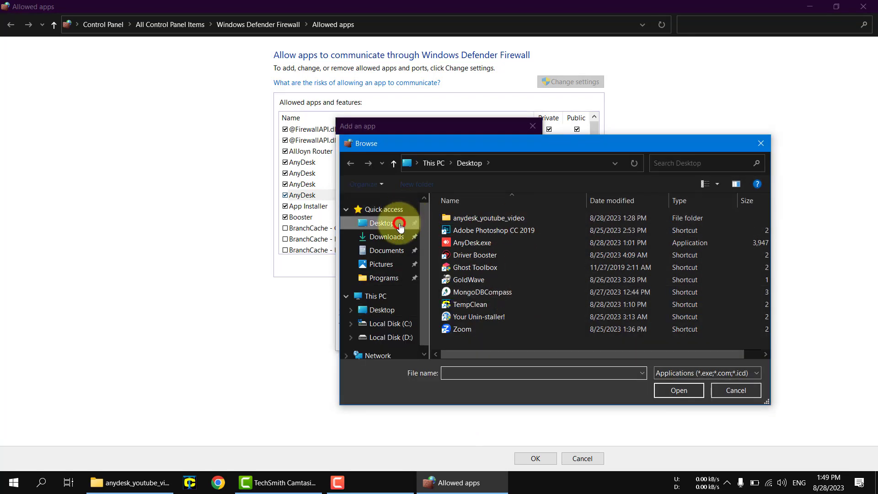
left_click(486, 246)
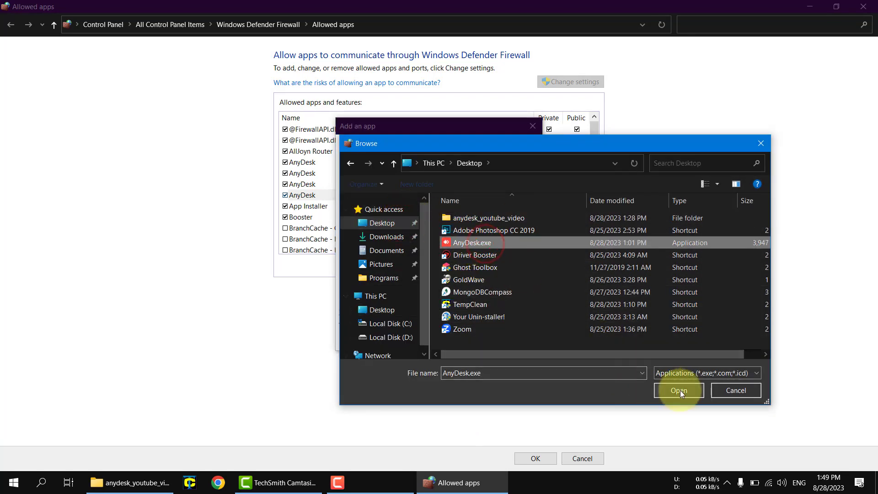
left_click(727, 392)
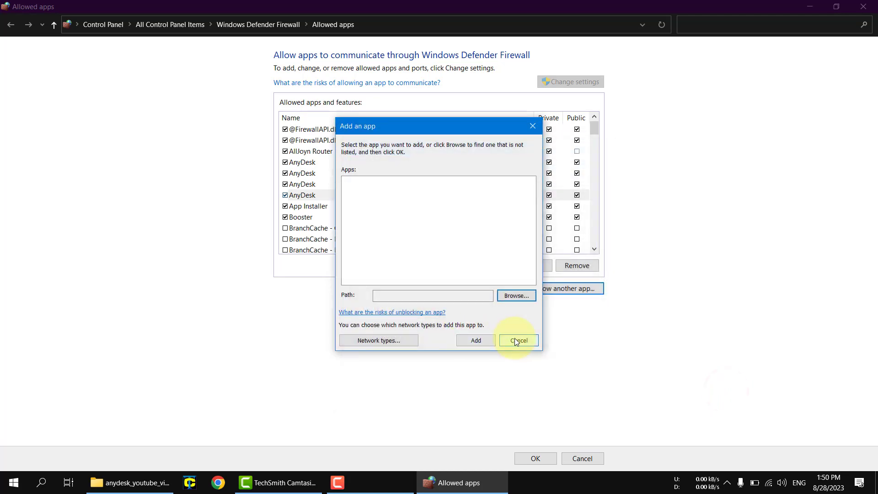
left_click(515, 338)
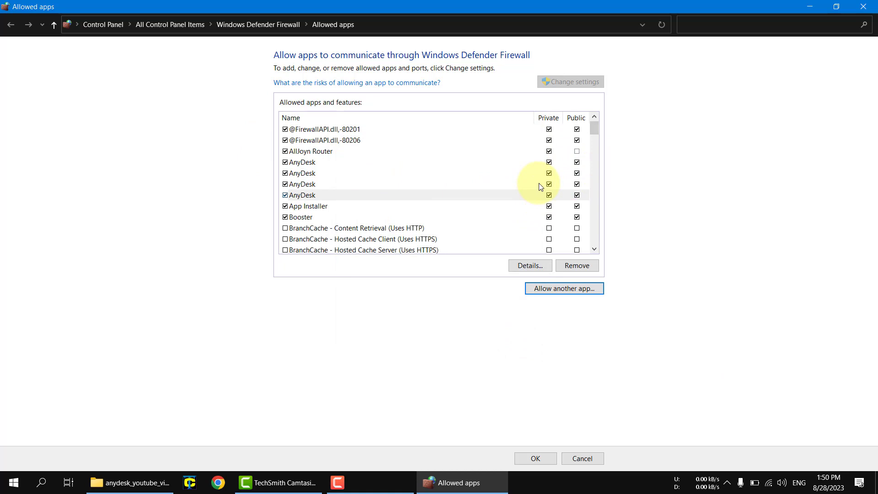
Save the firewall permission changes with OK and launch AnyDesk from the desktop
left_click(552, 457)
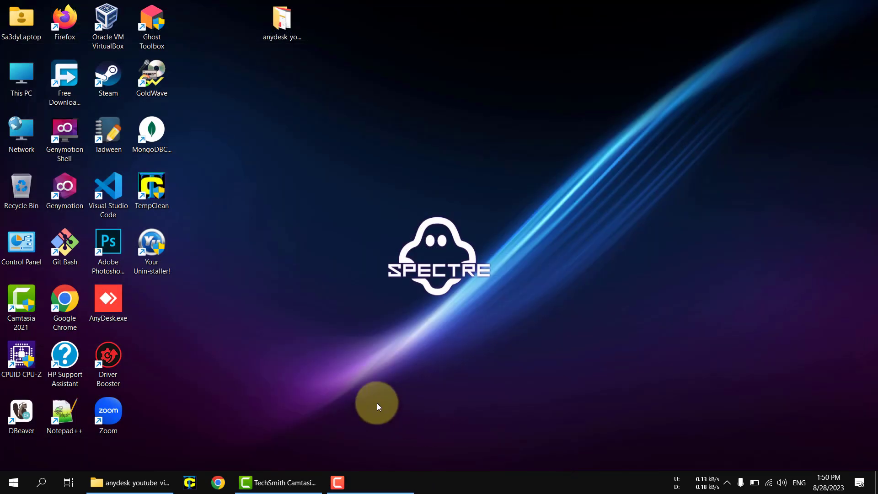
left_click(215, 300)
left_click(111, 315)
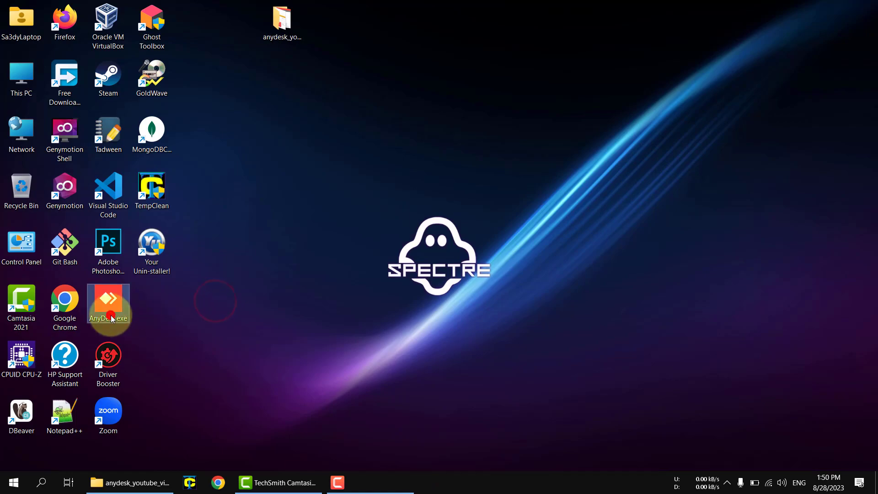
double_click(110, 315)
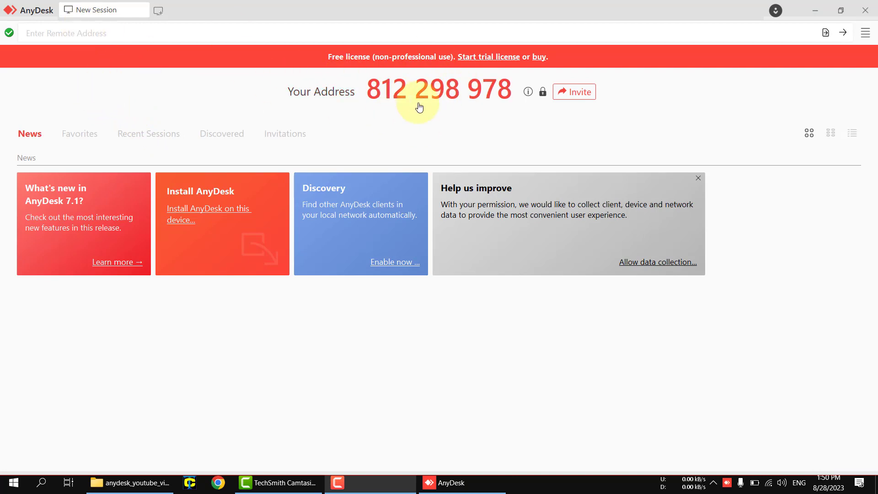
Confirm AnyDesk's server connection is established over direct_443, then close AnyDesk
left_click(93, 106)
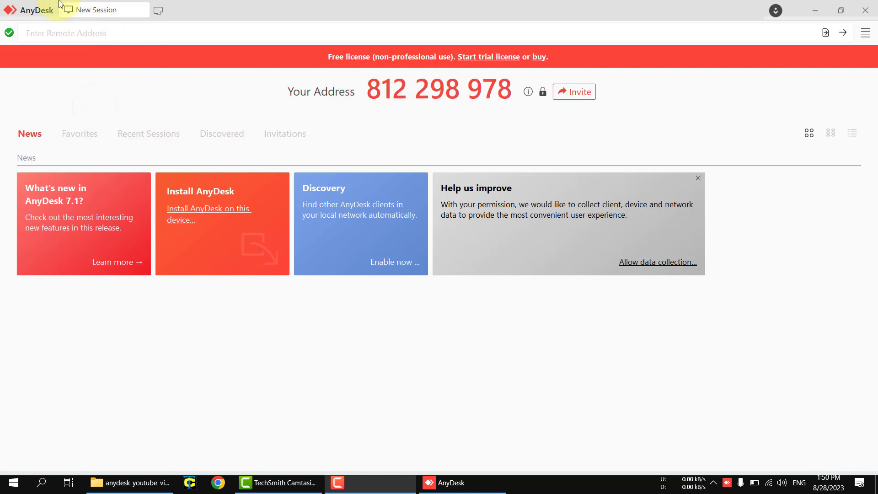
left_click(9, 33)
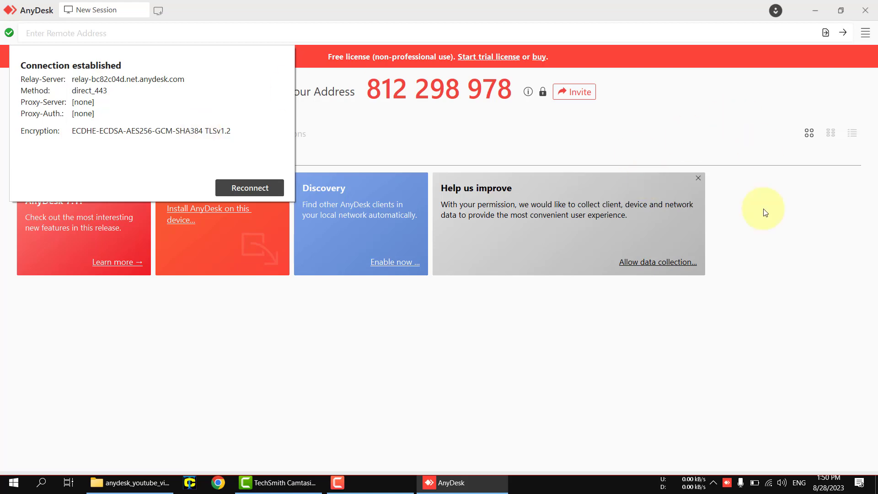
left_click(757, 244)
left_click(865, 10)
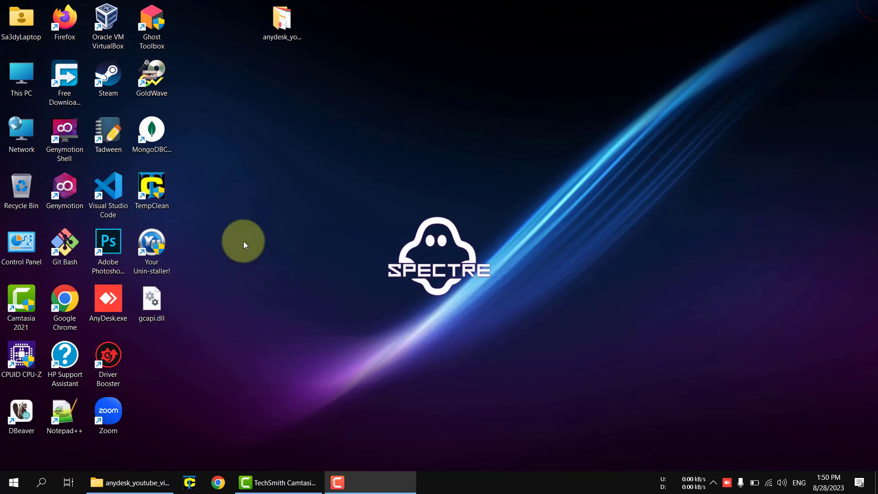